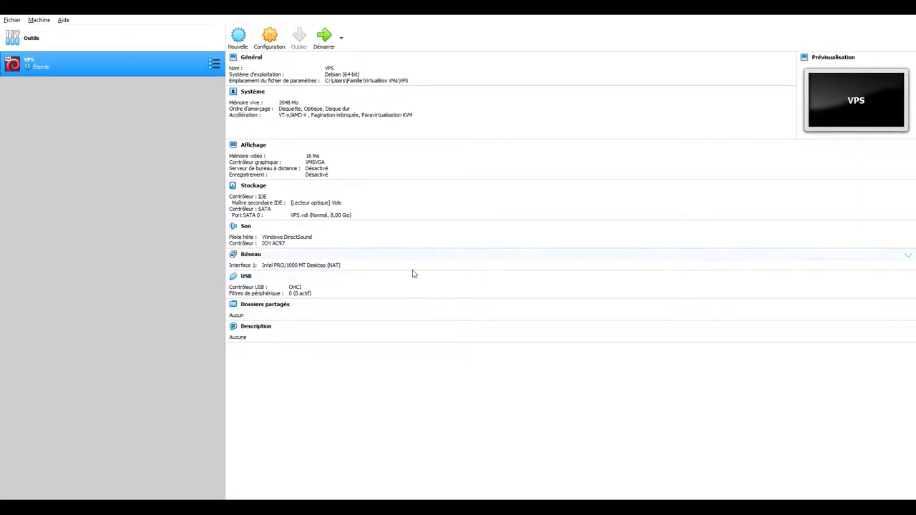
Mount debian-9.9.0-amd64-netinst.iso in the VPS machine's optical drive and boot the machine into the graphical installer.
left_click(267, 45)
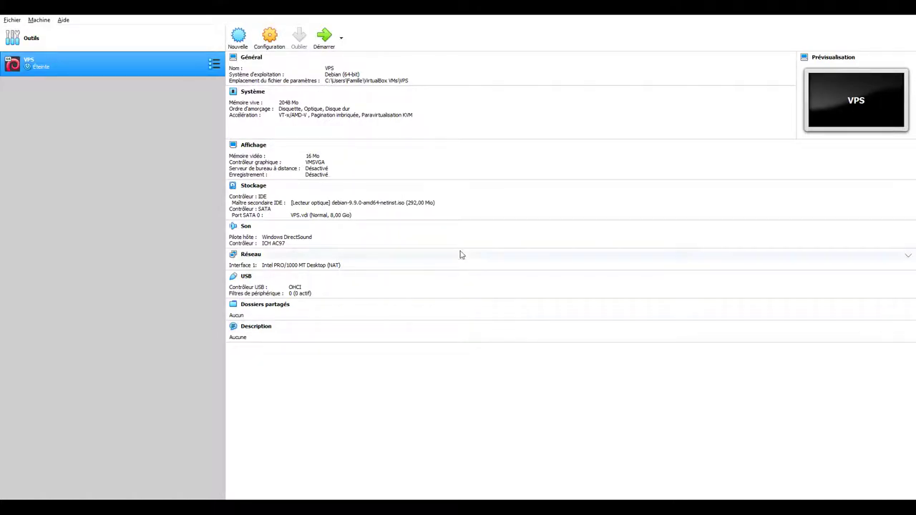
left_click(328, 39)
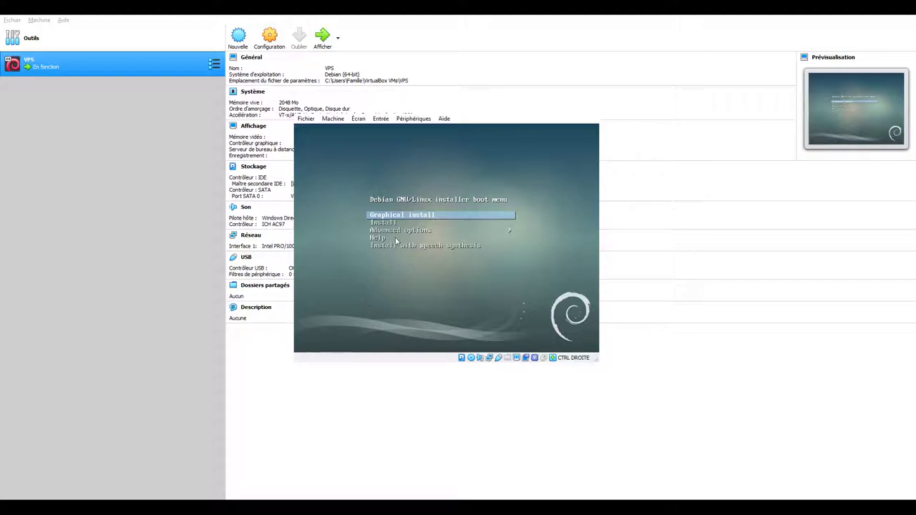
left_click(414, 215)
key("Return")
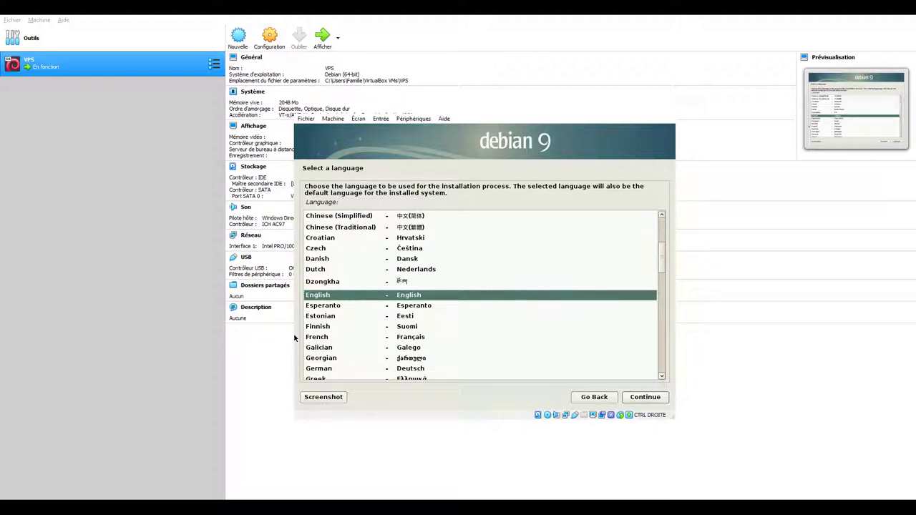
Set the installation language to French, the location to France and the keyboard layout to Français.
scroll(344, 297, "down", 1)
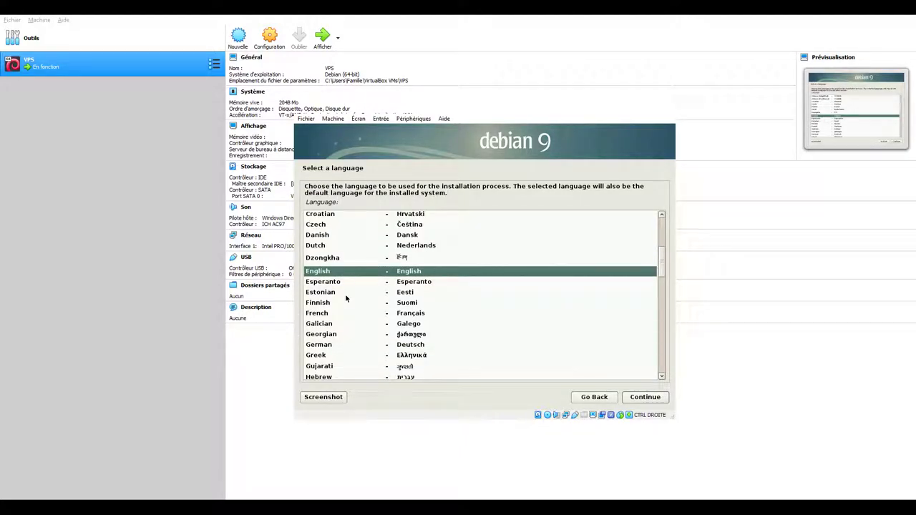
left_click(337, 317)
left_click(646, 397)
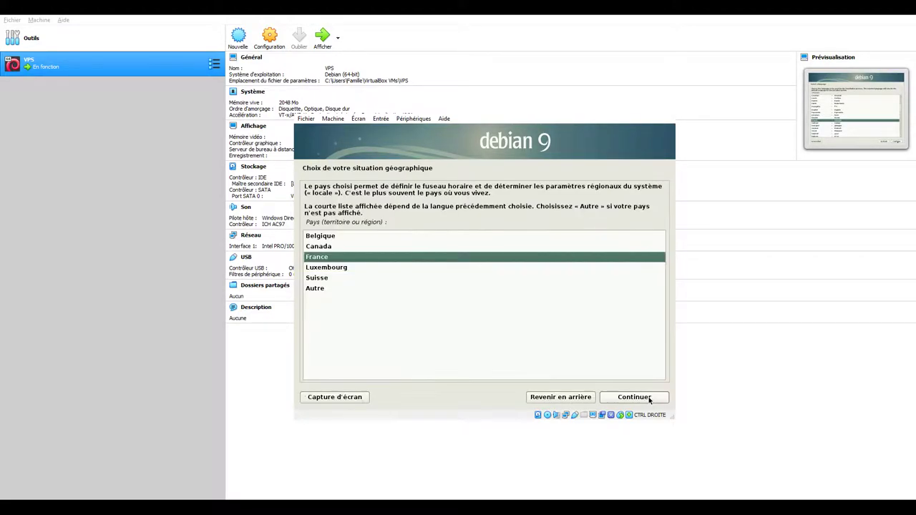
left_click(641, 404)
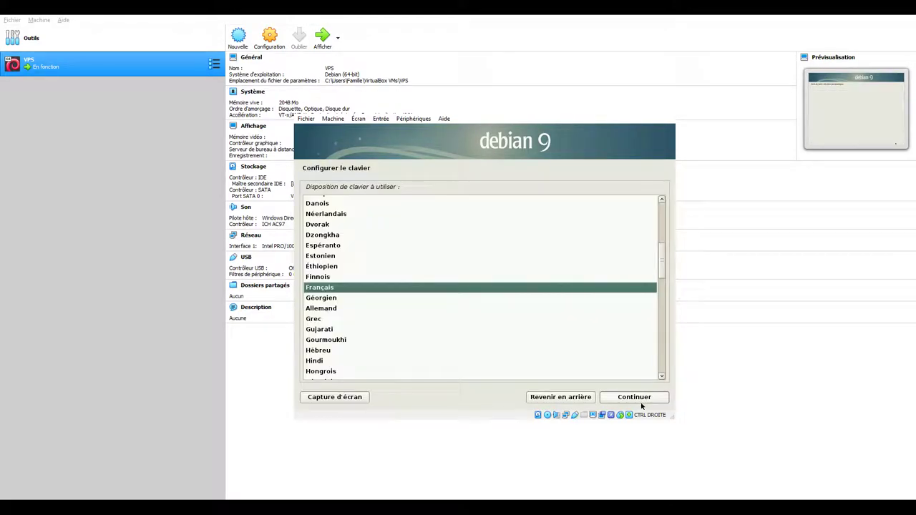
left_click(637, 400)
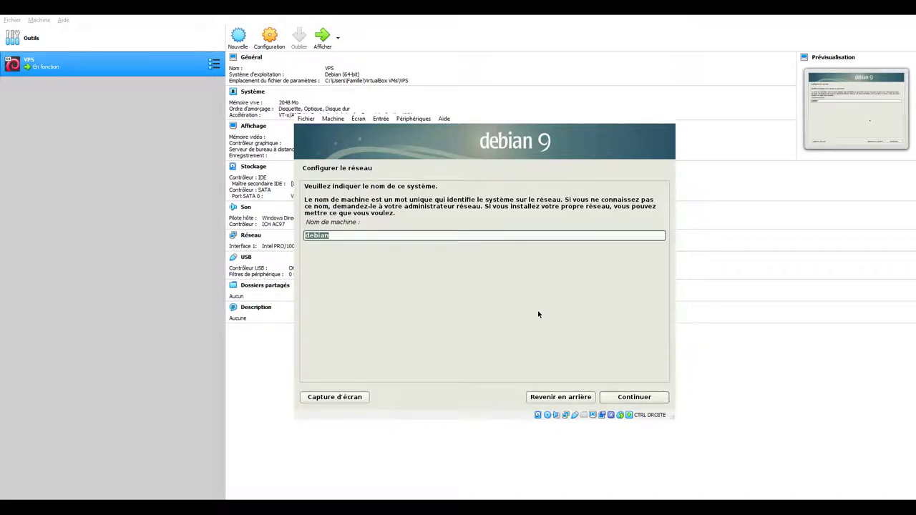
Set the machine's hostname to vps and leave the domain name empty.
type("vps")
left_click(614, 399)
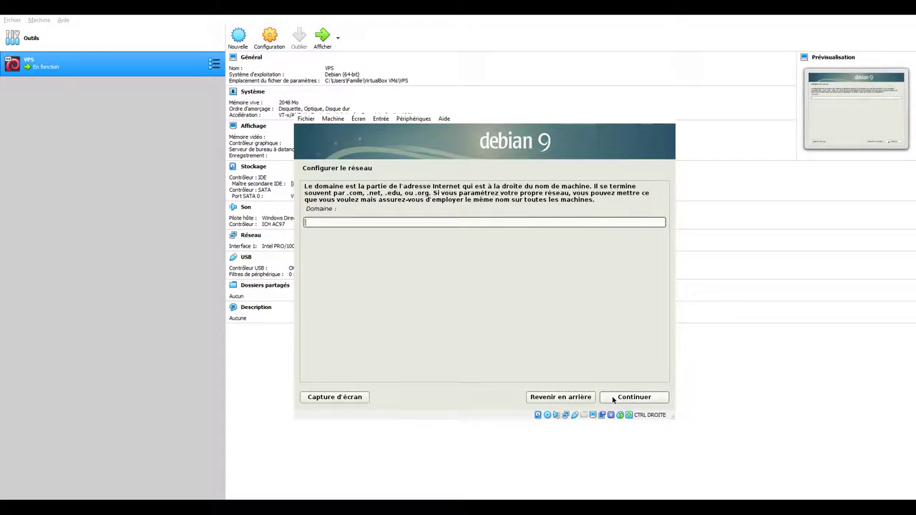
left_click(613, 398)
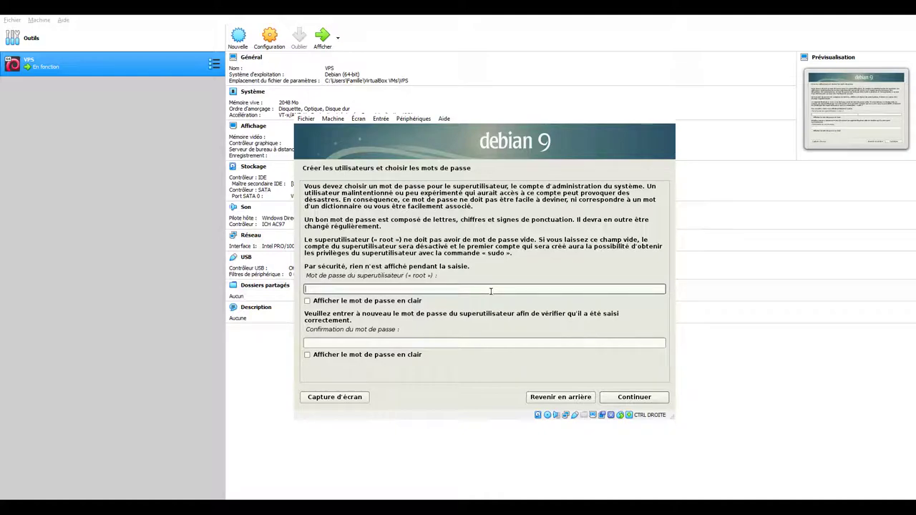
Enter the root account's password, repeat it in the confirmation field and submit it.
type("********")
key("Tab")
key("Tab")
type("********")
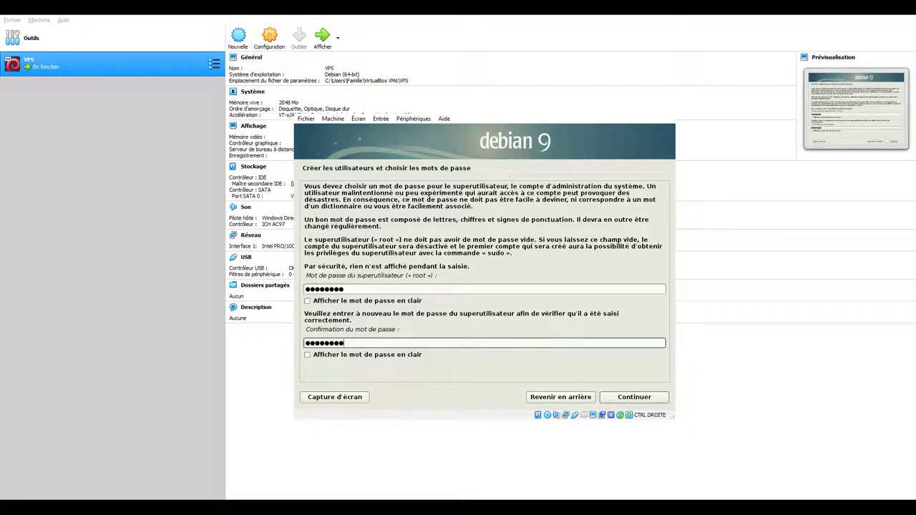
key("Return")
Enter the new user's full name and accept the suggested login identifier for the account.
type("Eskimon")
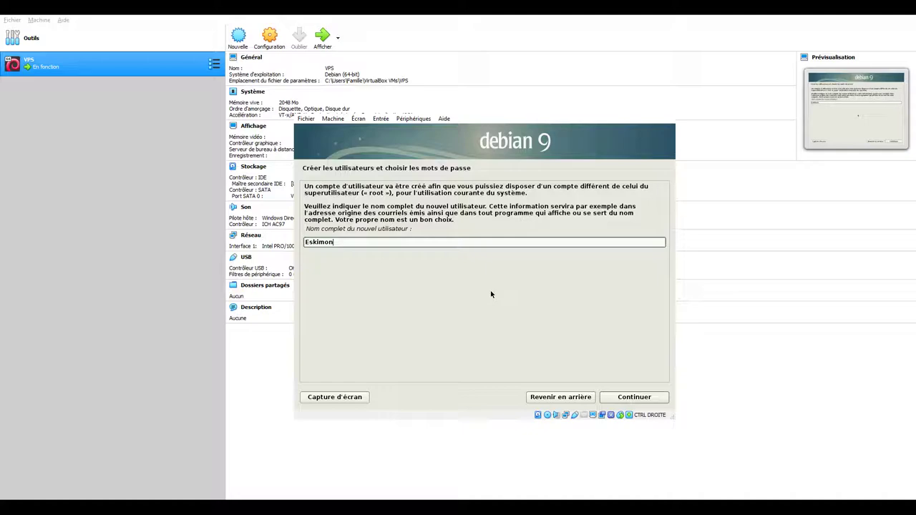
key("Return")
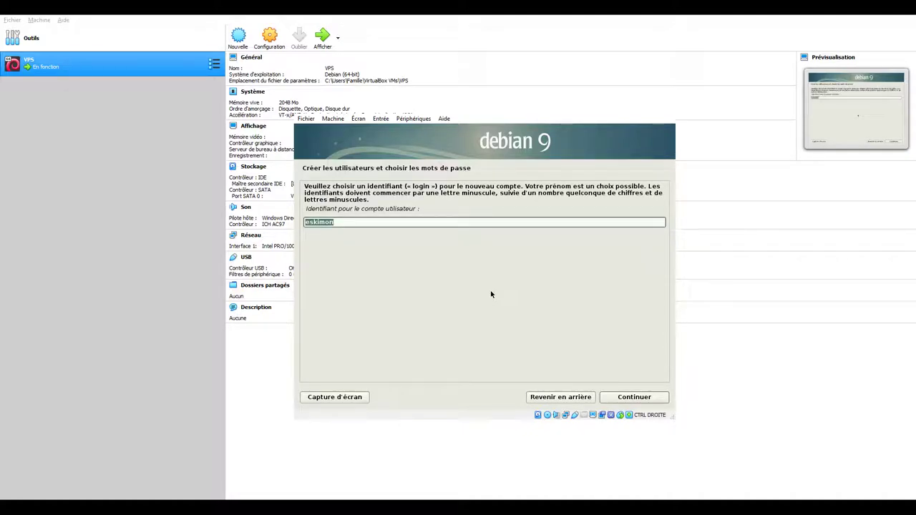
key("Return")
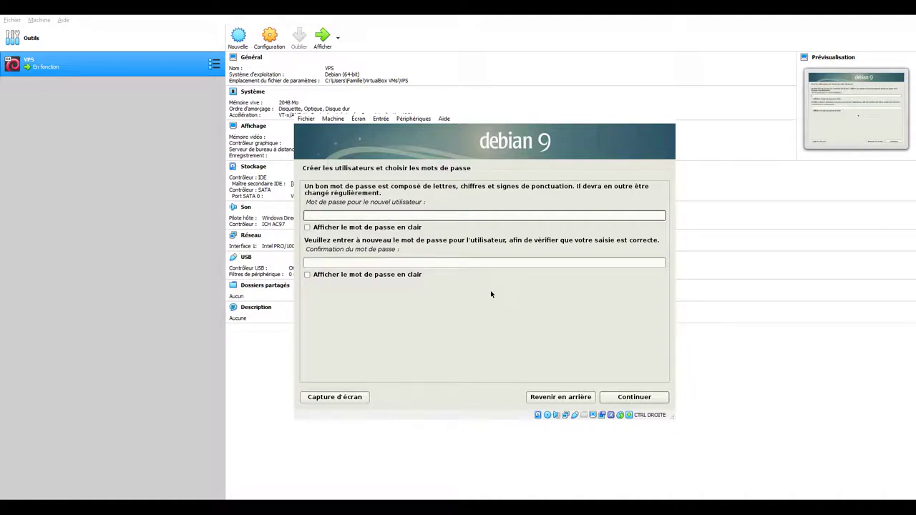
Enter the new user's account password, repeat it in the confirmation field and submit it.
type("********")
key("Tab")
key("Tab")
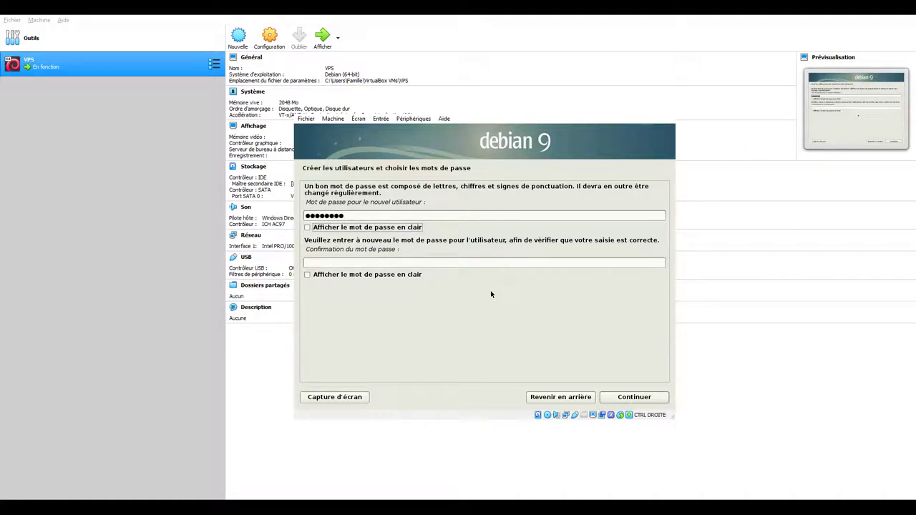
type("********")
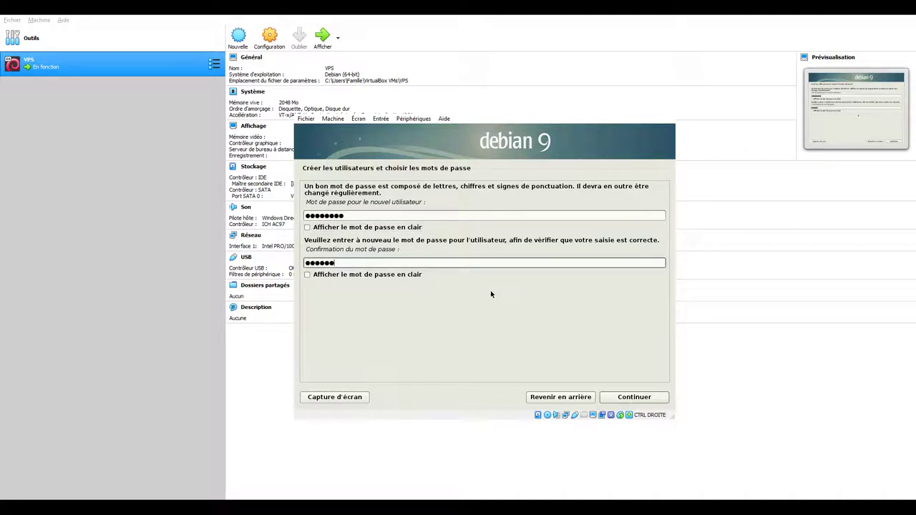
key("Return")
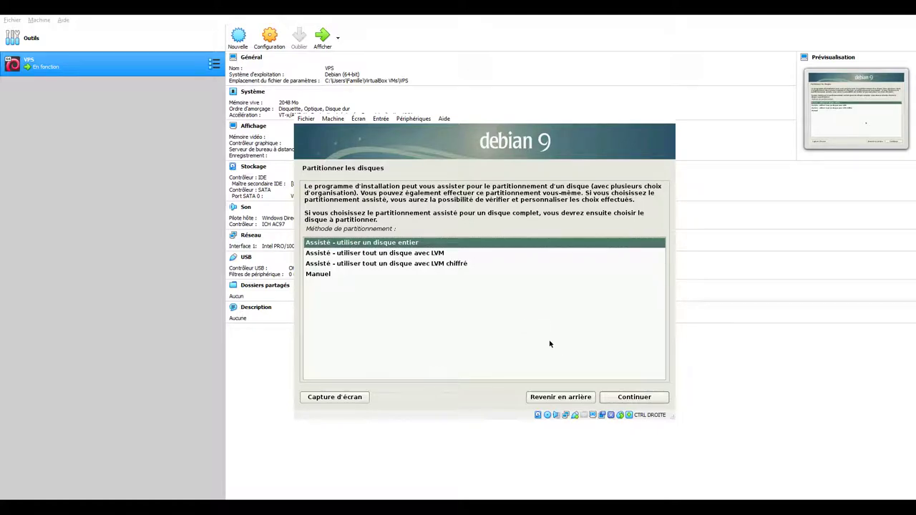
Partition the entire sda disk with the guided method, everything in a single partition, and write the changes to disk.
left_click(647, 398)
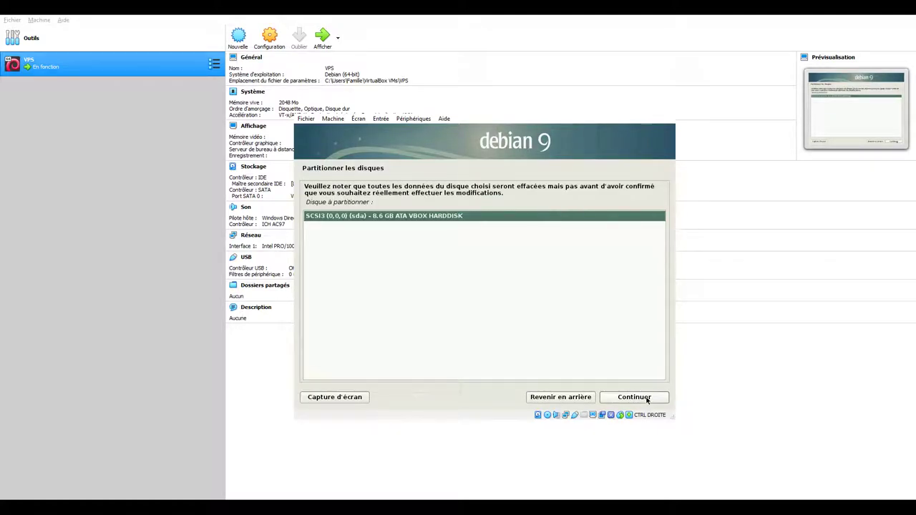
left_click(647, 399)
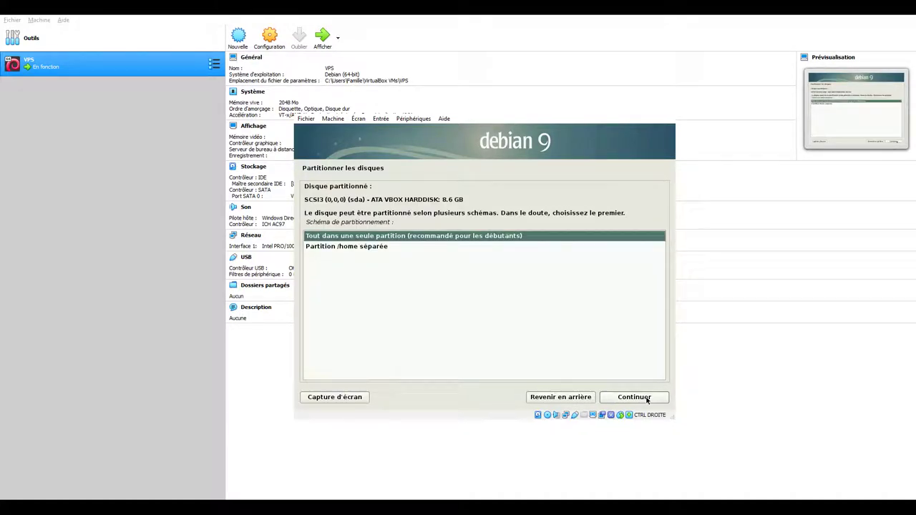
left_click(646, 399)
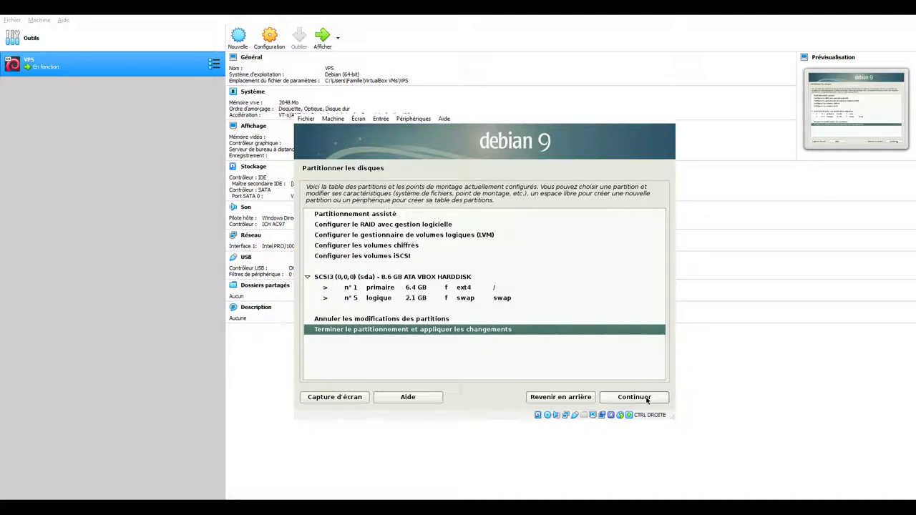
left_click(646, 399)
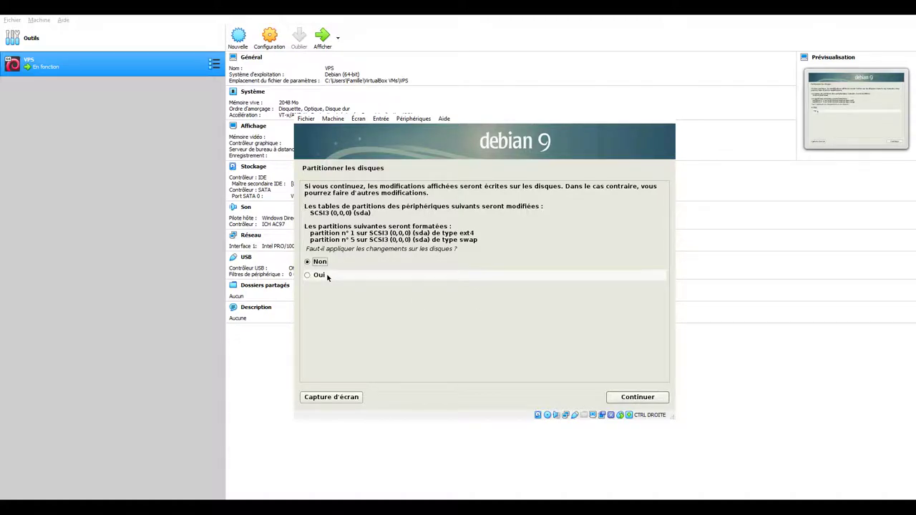
left_click(328, 276)
left_click(638, 398)
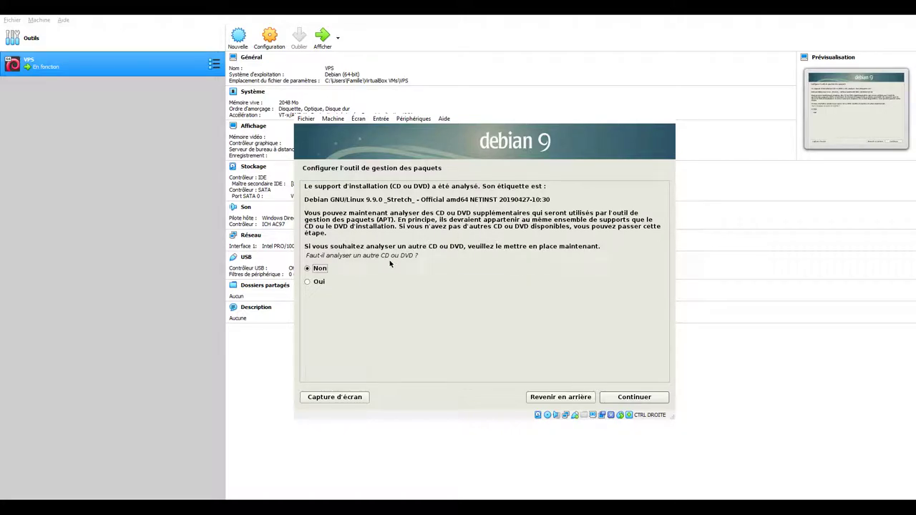
Configure the package manager without scanning another disc, using the French mirror ftp.fr.debian.org.
left_click(630, 401)
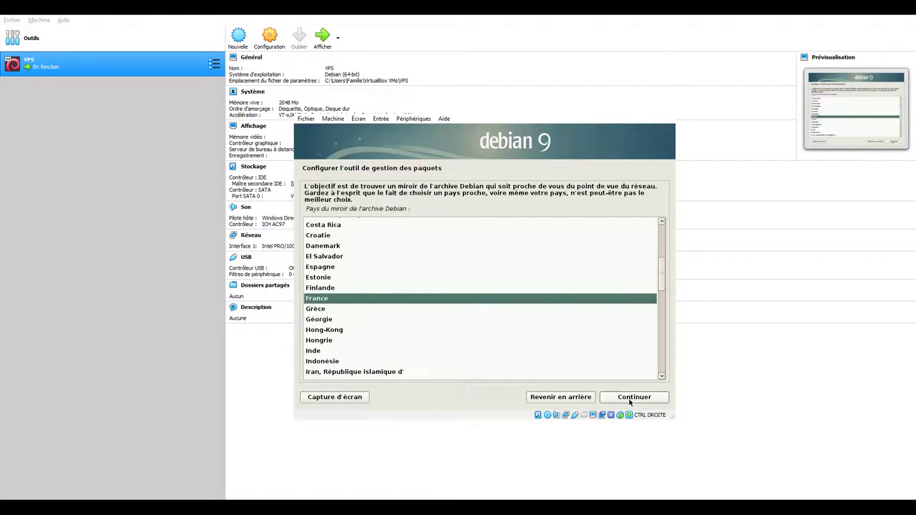
left_click(639, 402)
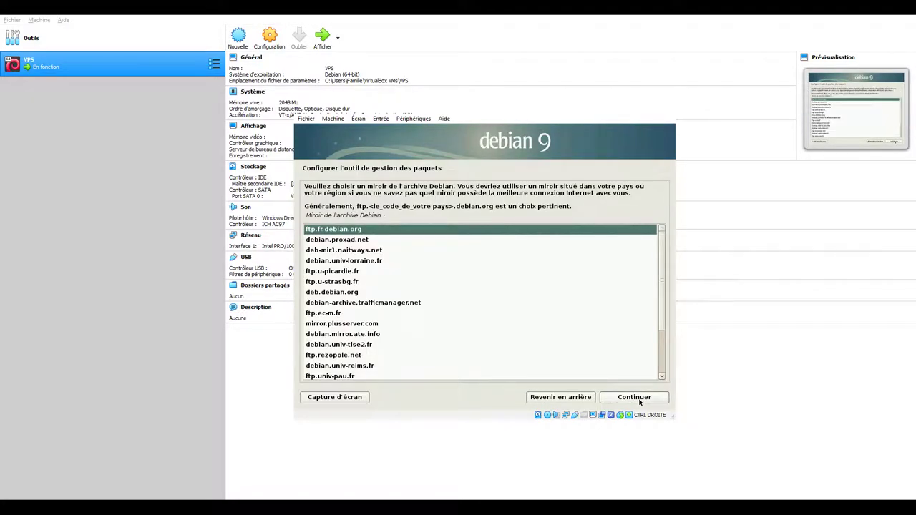
left_click(640, 403)
left_click(639, 403)
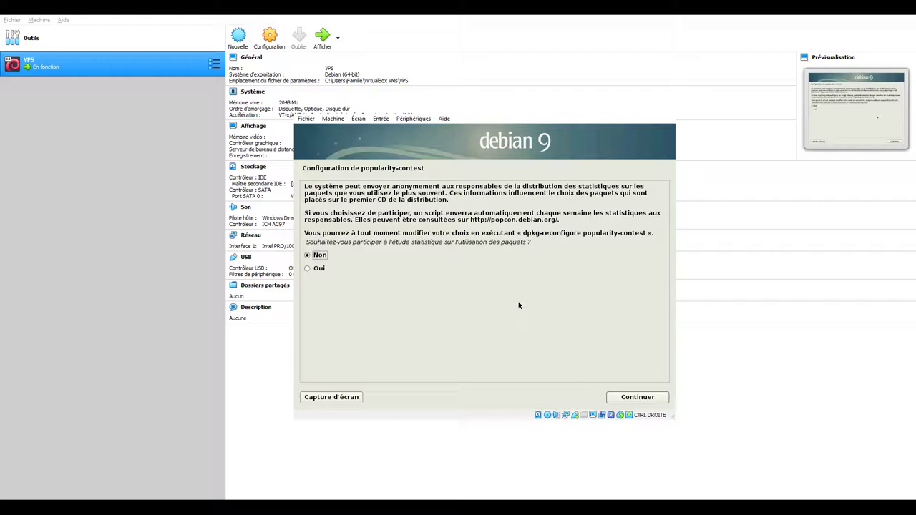
Decline the package usage survey and install only the SSH server and the standard system utilities, without desktop environment or print server.
left_click(622, 398)
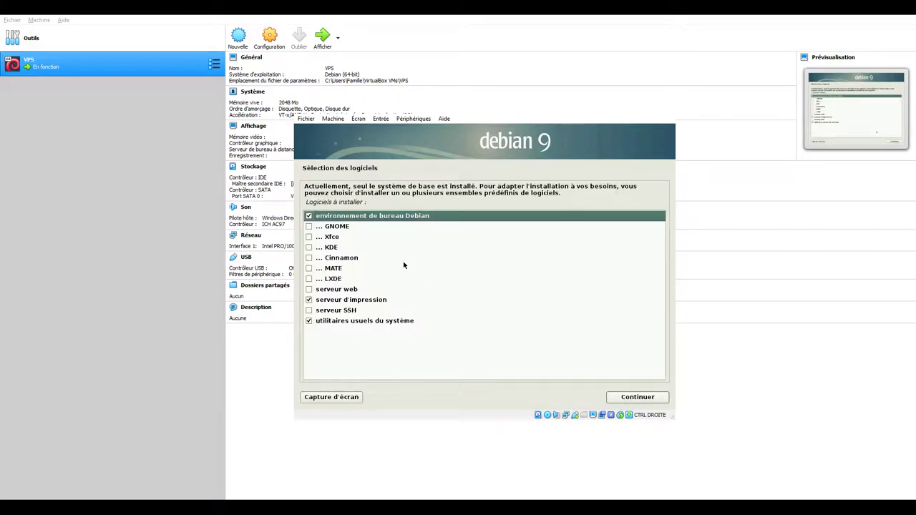
left_click(308, 217)
left_click(308, 300)
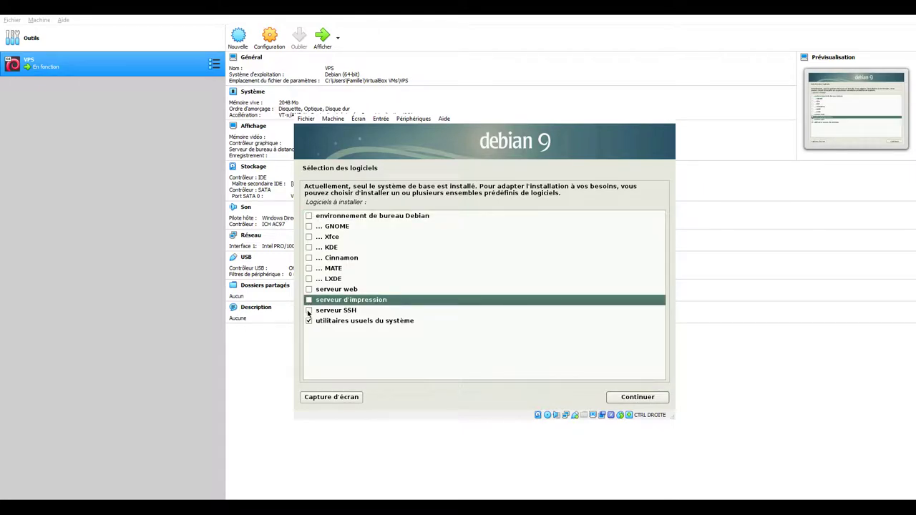
left_click(309, 311)
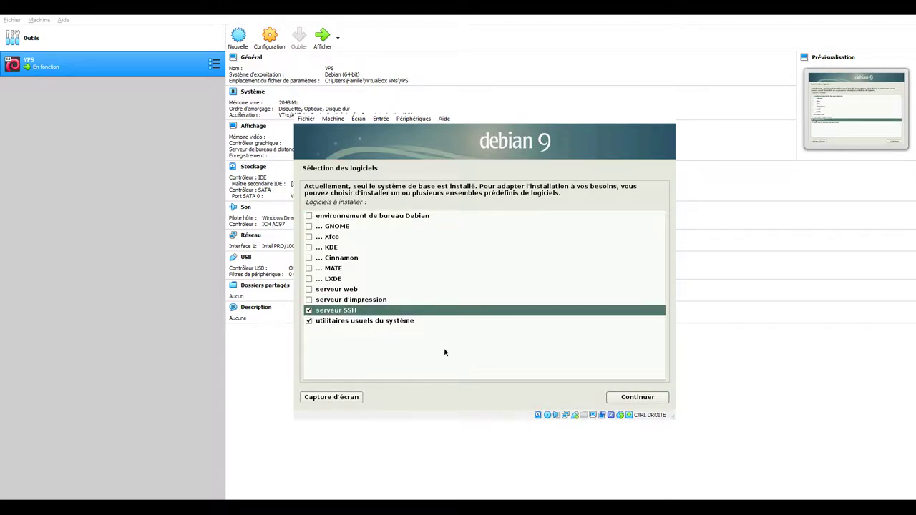
left_click(638, 399)
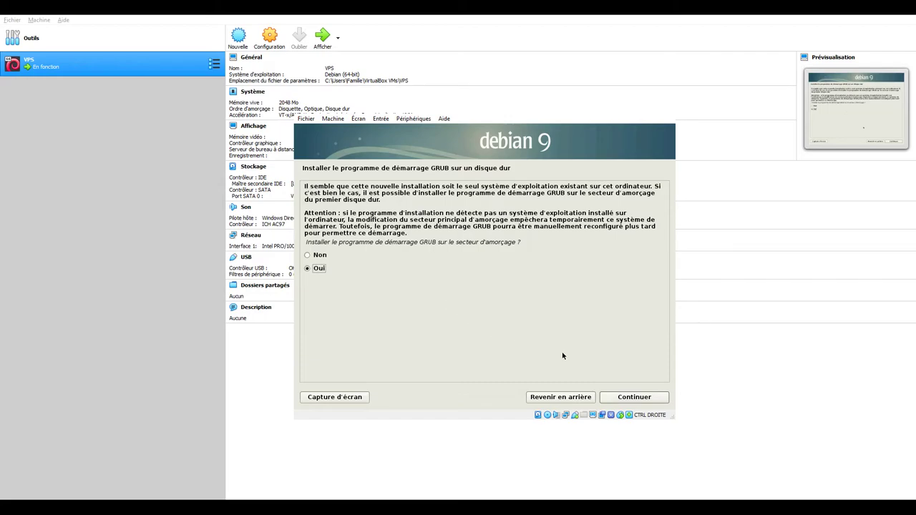
Install the GRUB boot loader on /dev/sda, then finish the installation and restart into the new system.
left_click(633, 398)
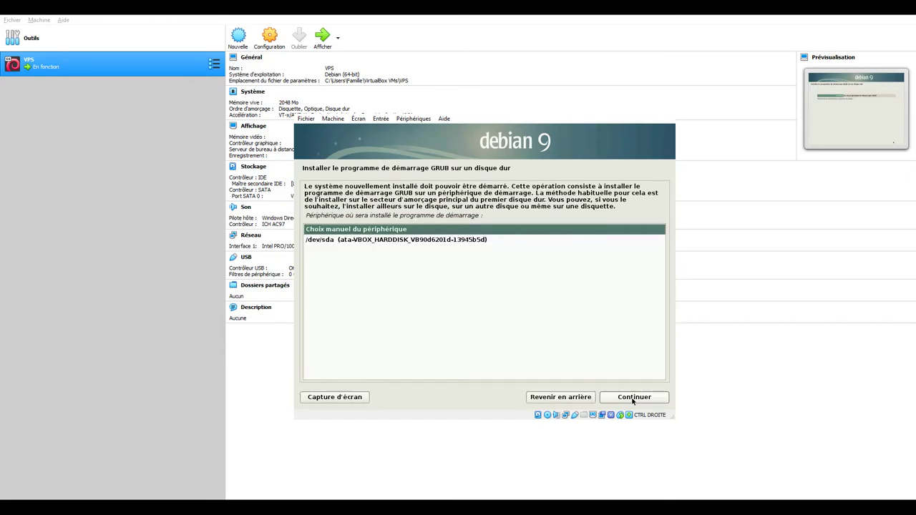
left_click(480, 242)
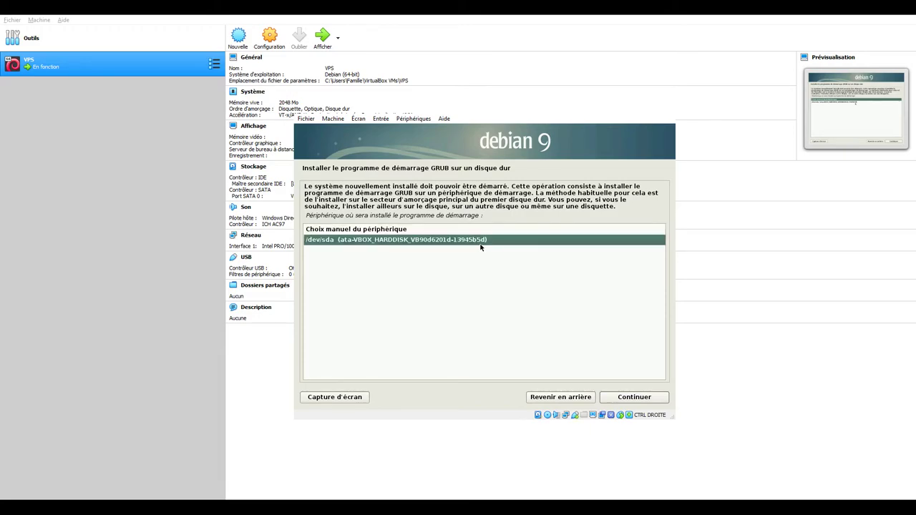
left_click(619, 401)
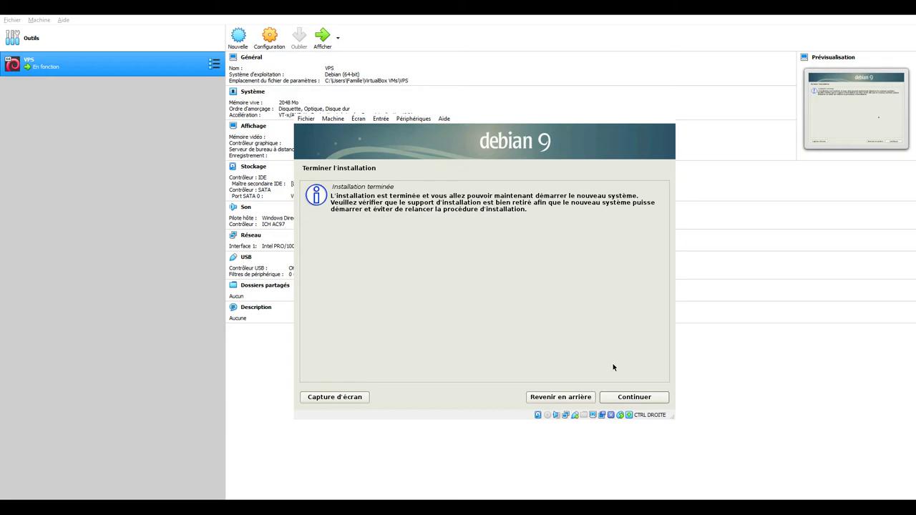
left_click(627, 399)
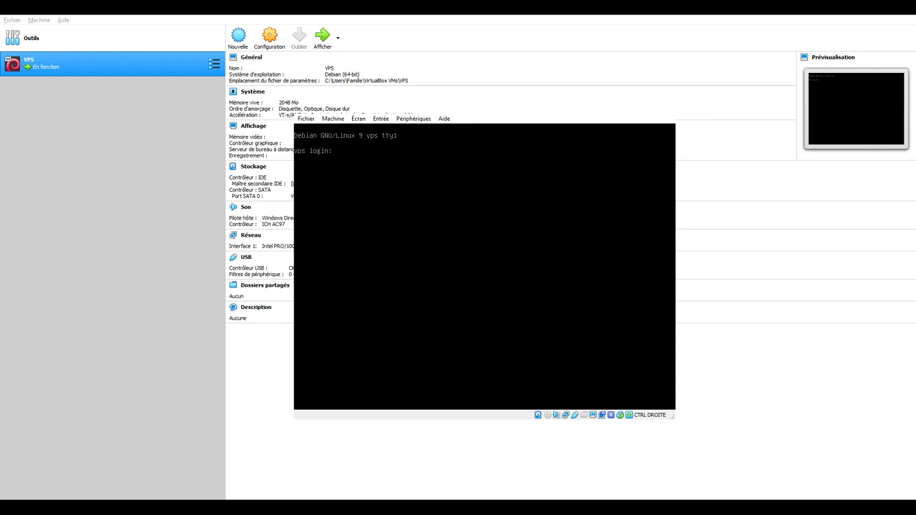
Log in at the console with the user account's login and password, and write \o/ at the shell prompt.
type("skimon")
key("Return")
key("Return")
type("\\o/")
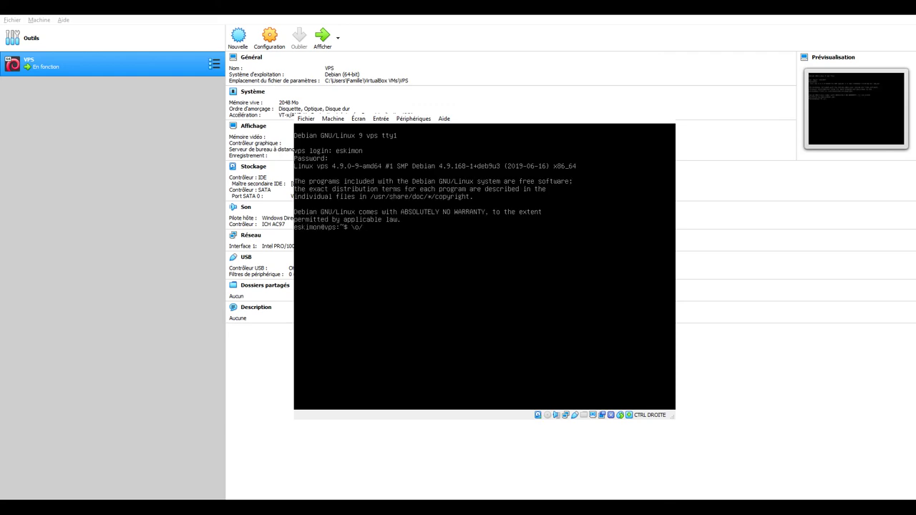